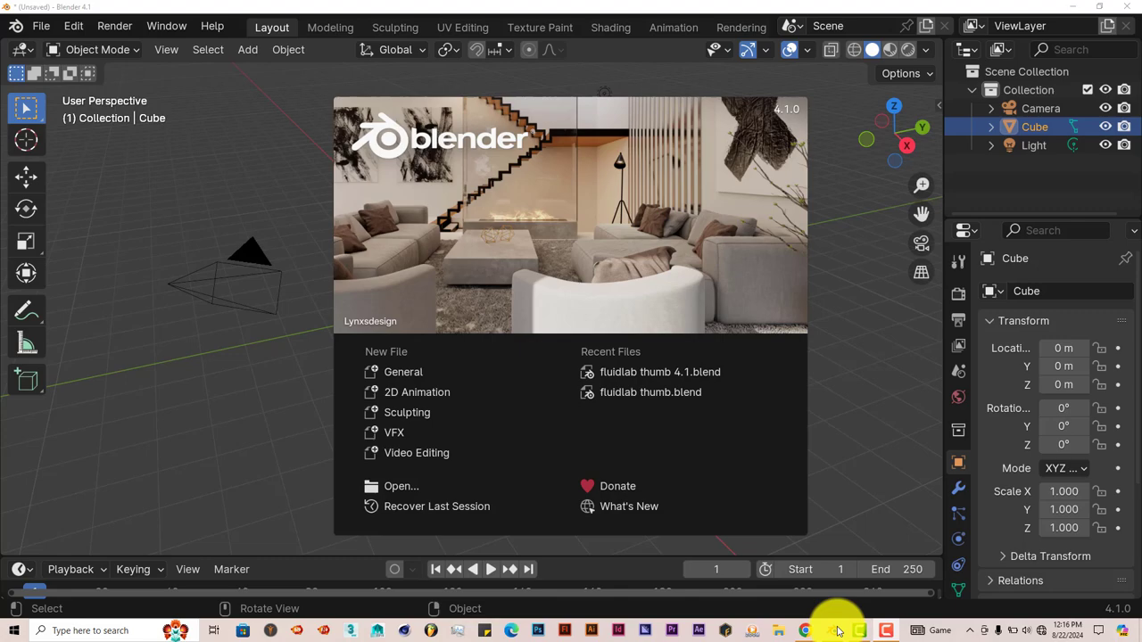
# - Switch to the browser showing the free Mc World Generator add-on page on Blender Market
pyautogui.click(807, 634)
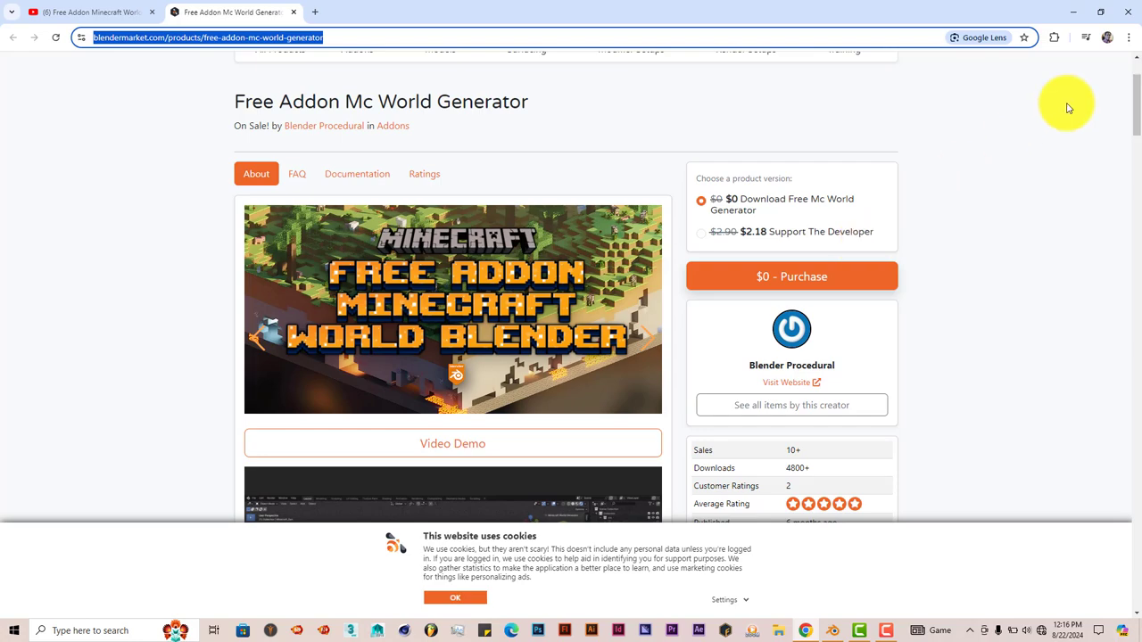
# - Minimize the browser to get back to Blender's splash screen
pyautogui.click(1074, 10)
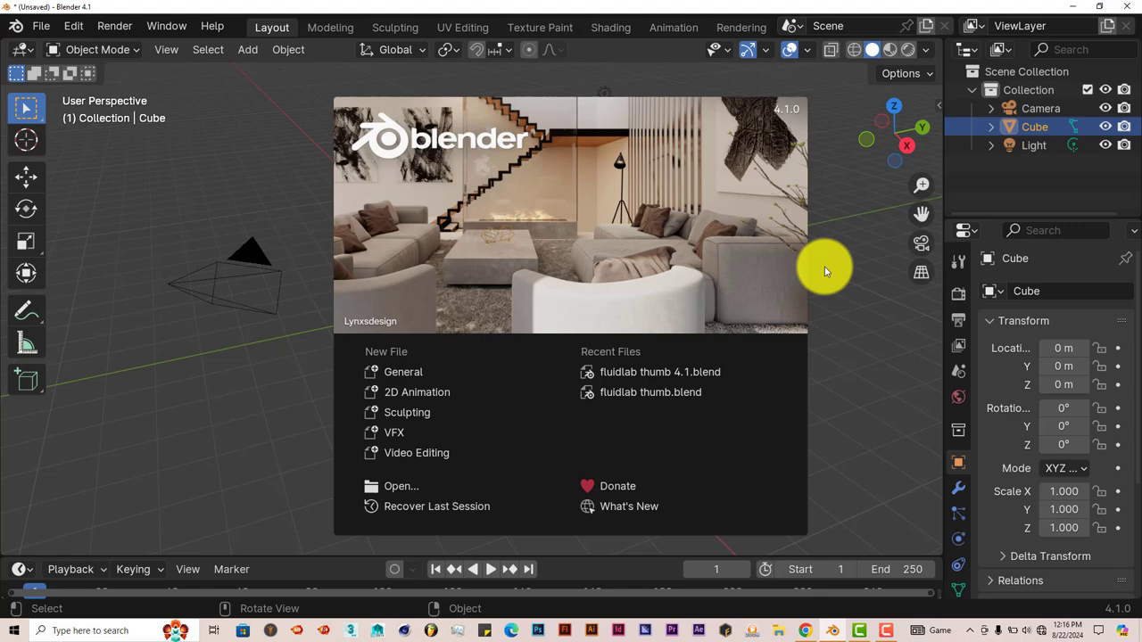
# - Search the add-ons for 'mine', enable '3D View: Minecraft World', and close Preferences
pyautogui.click(75, 26)
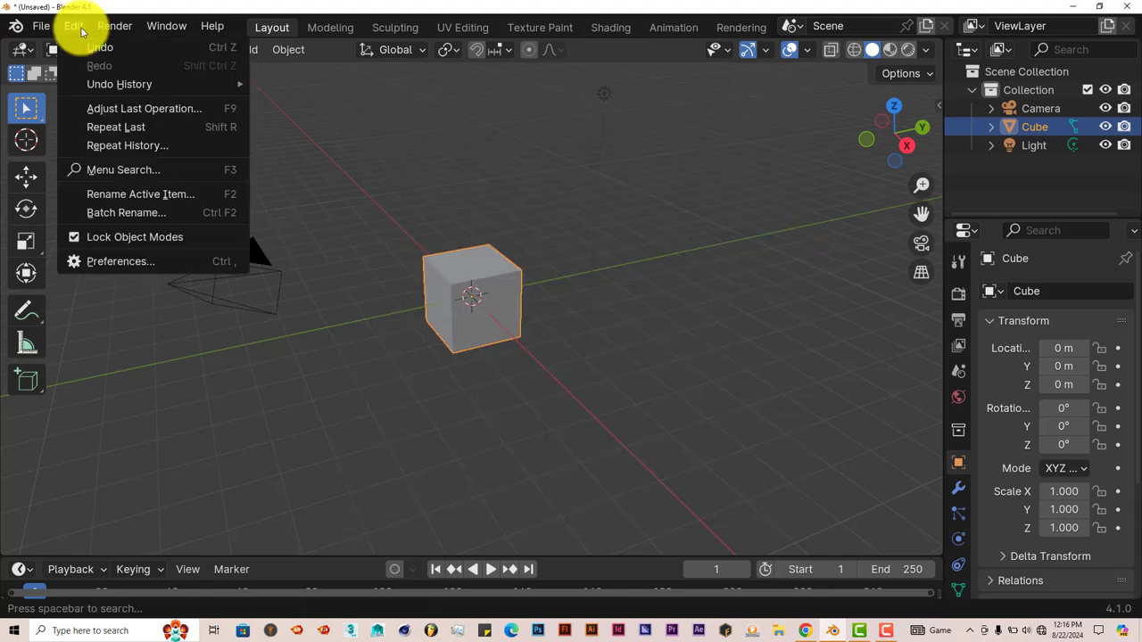
pyautogui.click(107, 259)
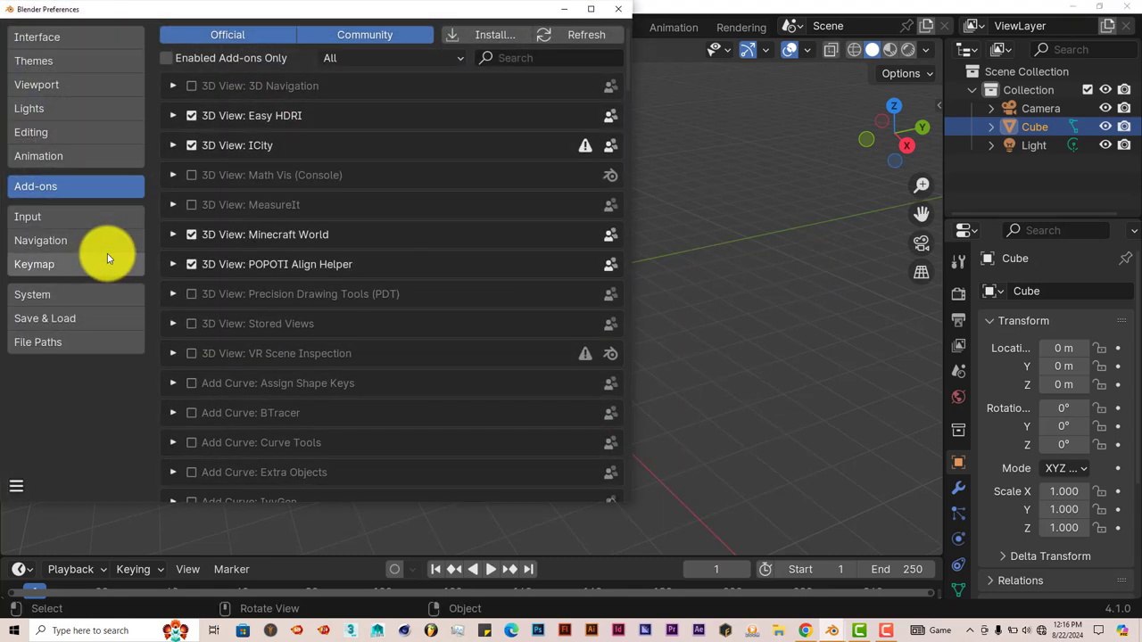
pyautogui.click(490, 39)
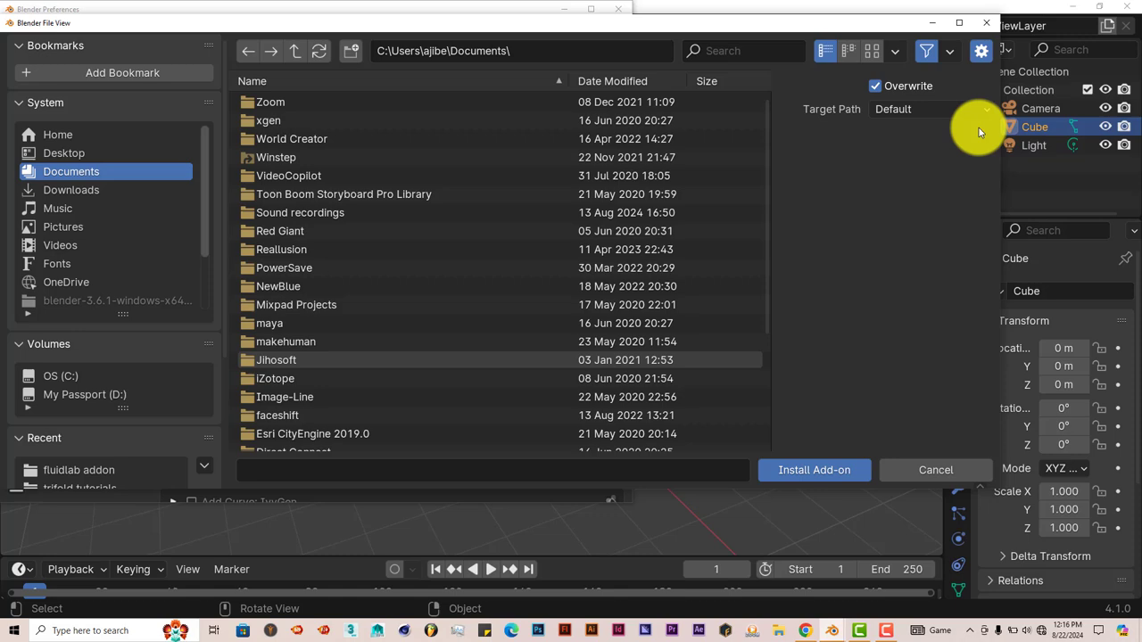
pyautogui.click(986, 22)
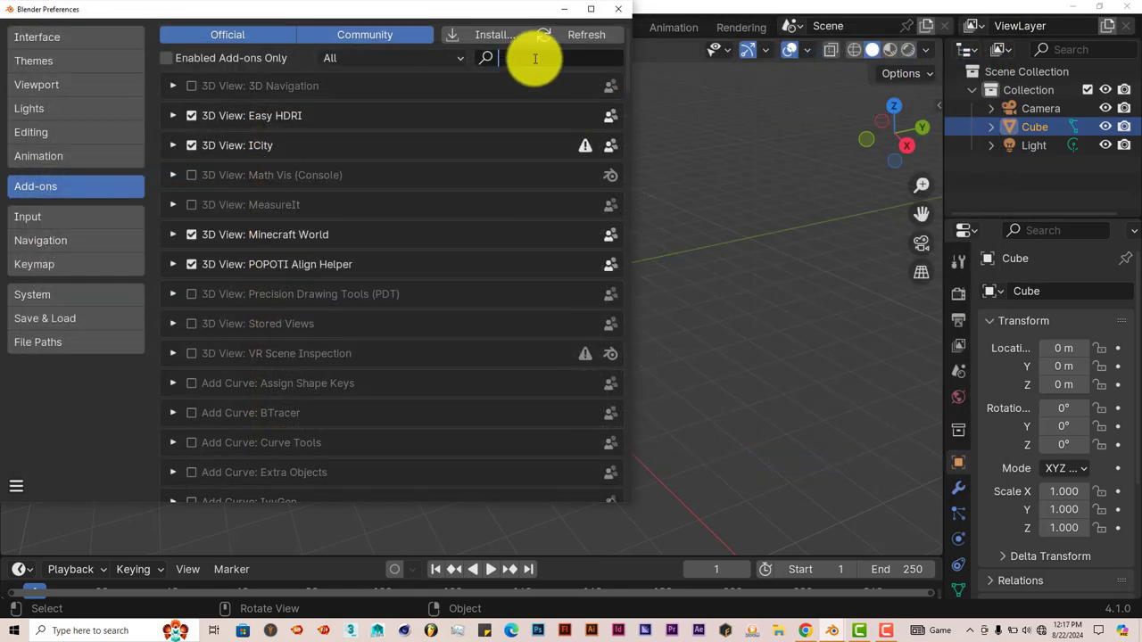
pyautogui.write('min')
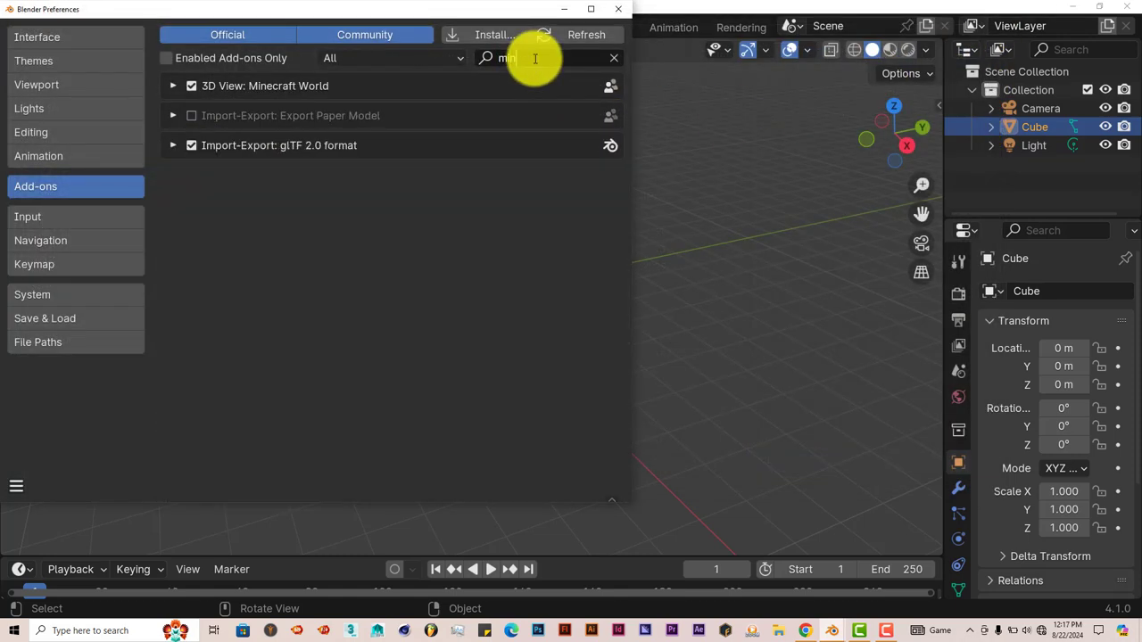
pyautogui.write('e')
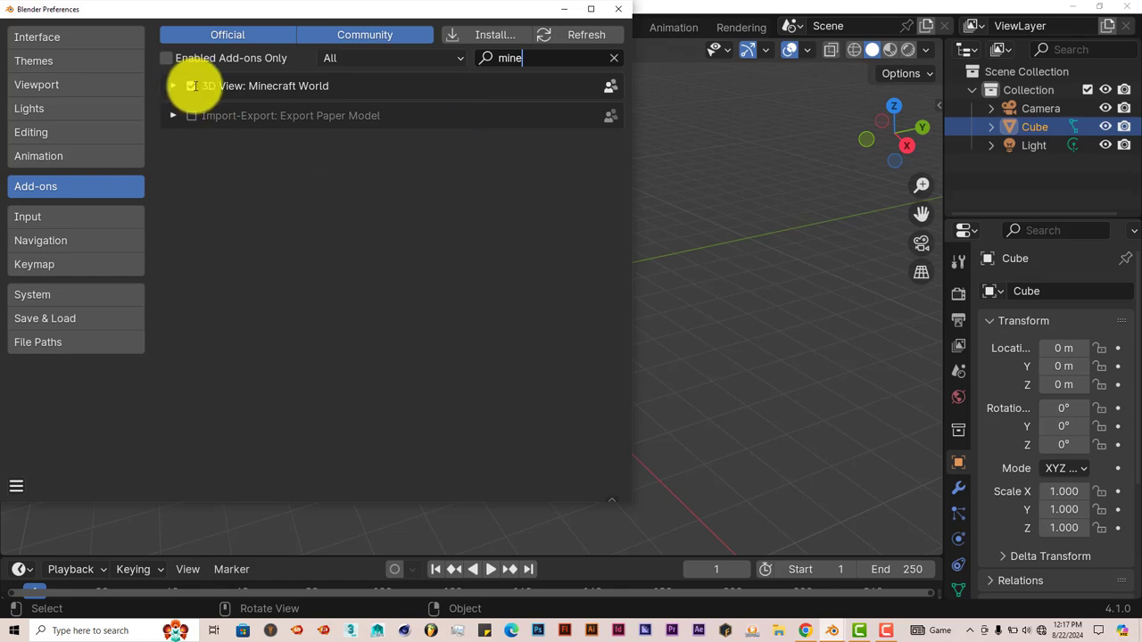
pyautogui.click(618, 9)
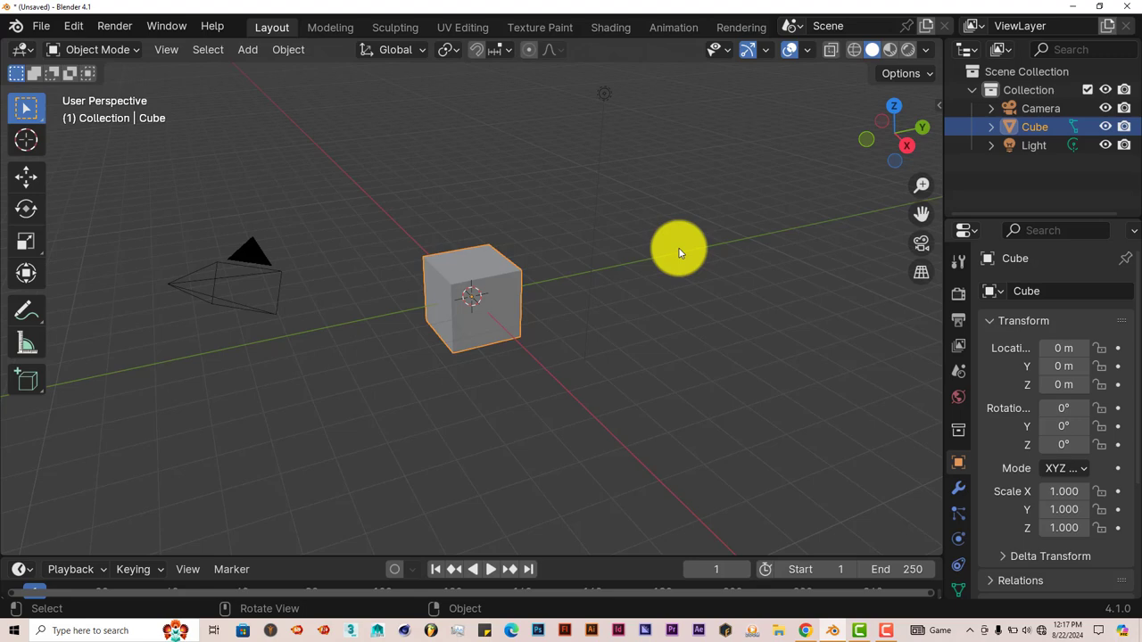
# - Show the N sidebar's Minecraft World Generator panel with its Create and Settings options
pyautogui.moveTo(484, 339); pyautogui.dragTo(496, 331, button='middle')
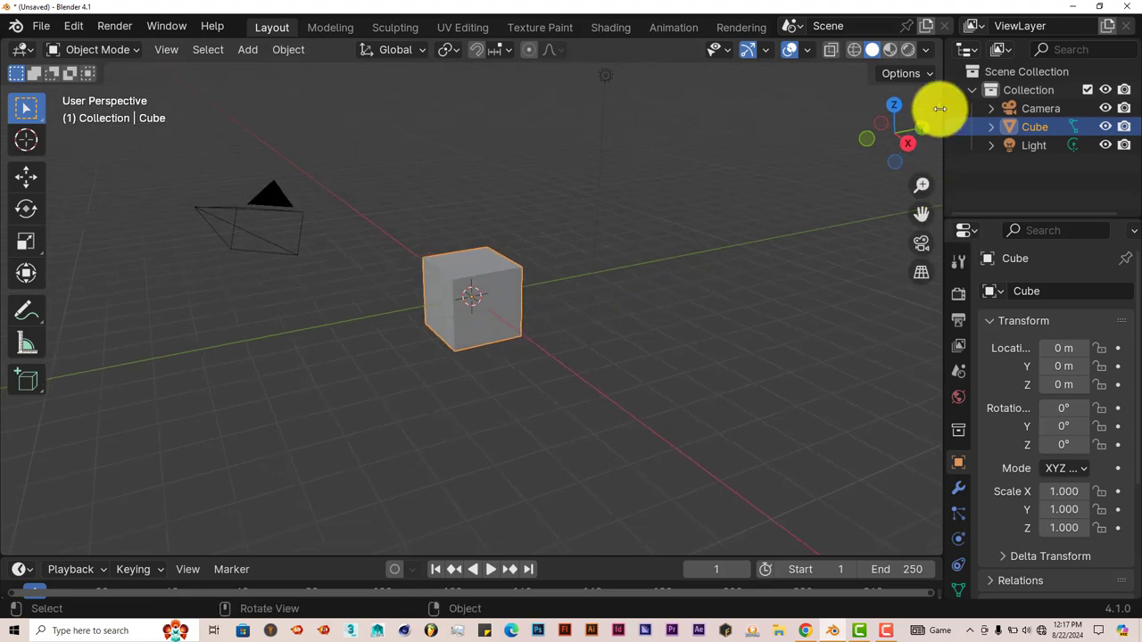
pyautogui.press('n')
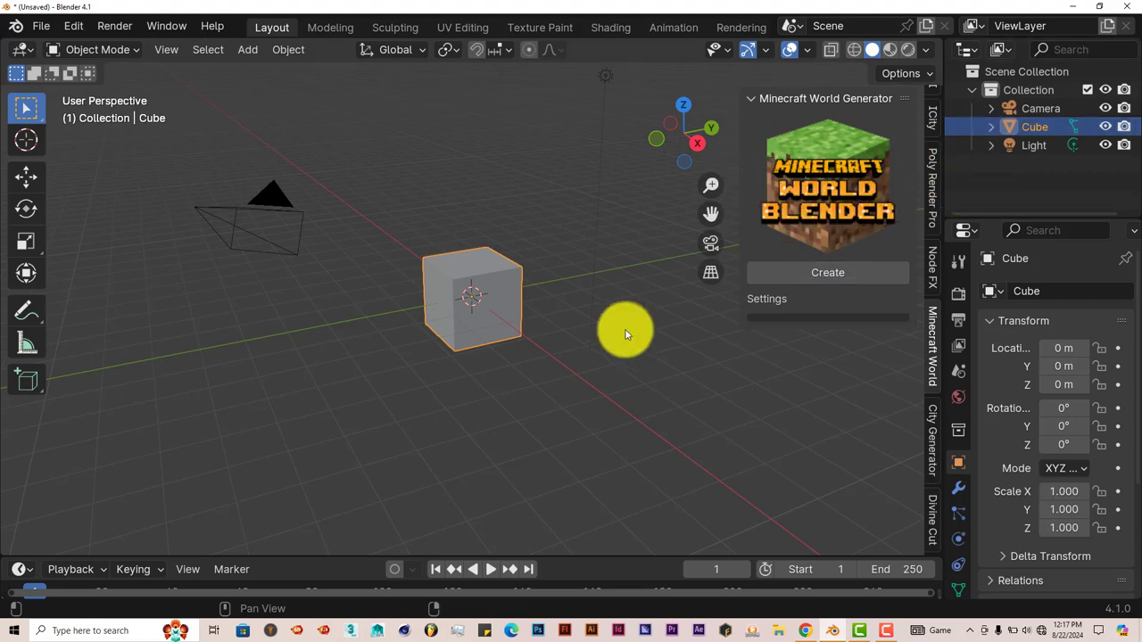
pyautogui.moveTo(626, 334); pyautogui.dragTo(544, 366, button='middle')
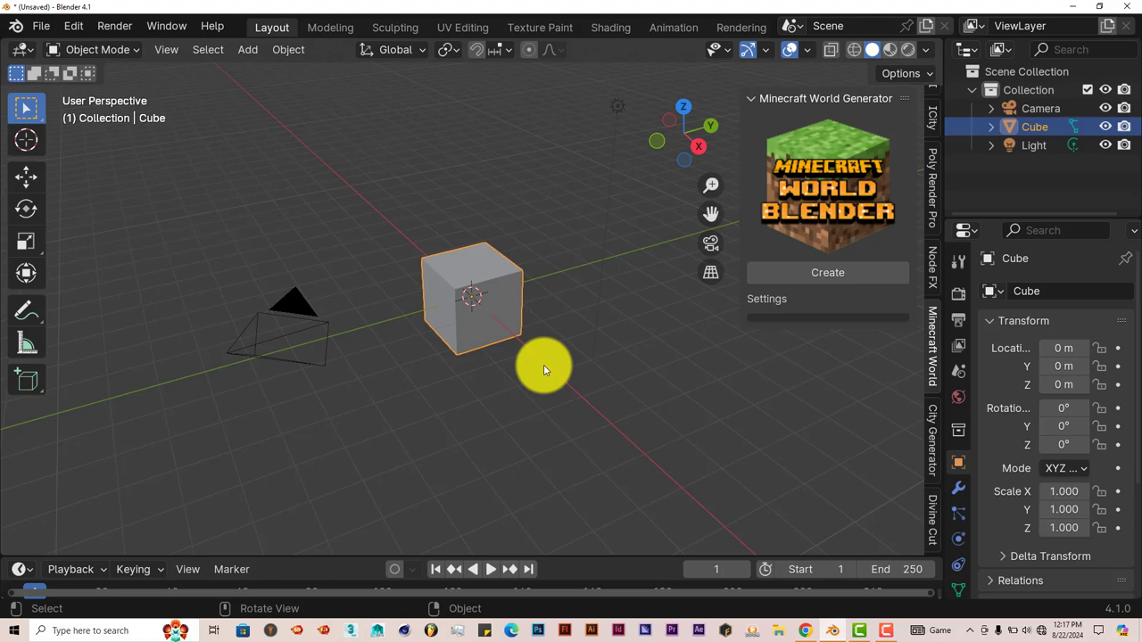
# - Delete the default cube and generate the voxel world, orbiting over the new terrain
pyautogui.press('Delete')
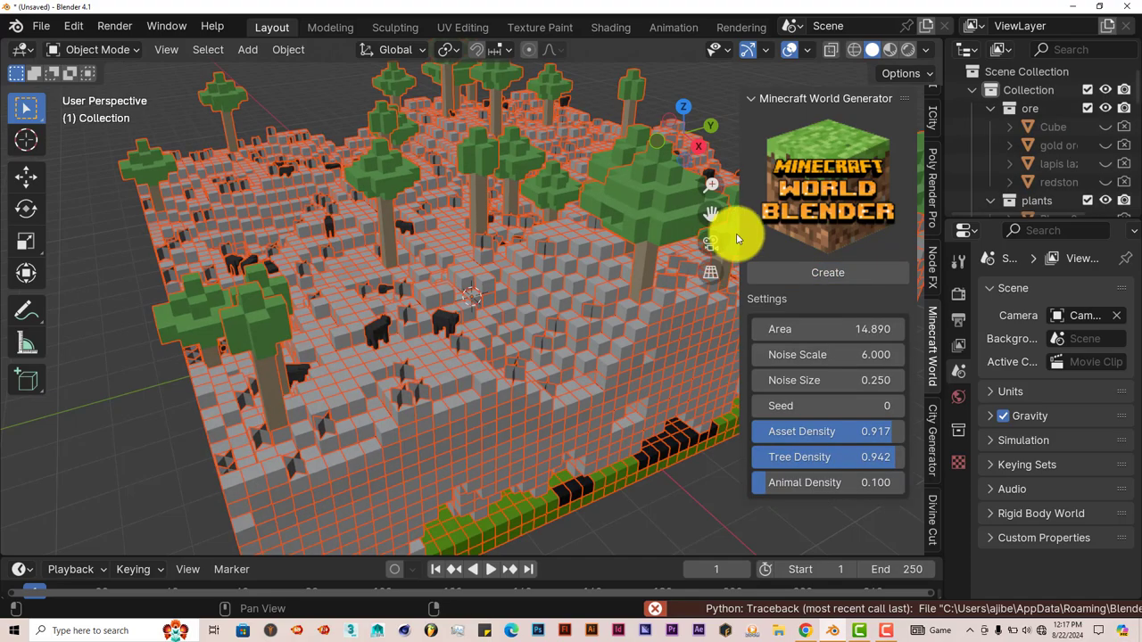
pyautogui.moveTo(490, 374); pyautogui.dragTo(587, 401, button='middle')
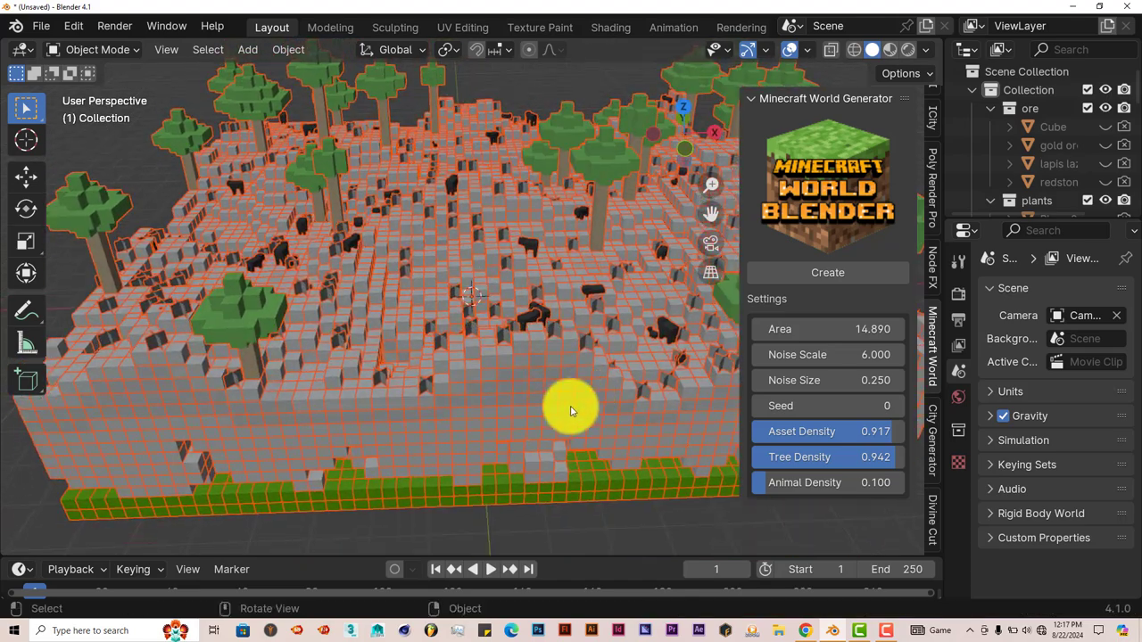
pyautogui.scroll(5, 564, 412)
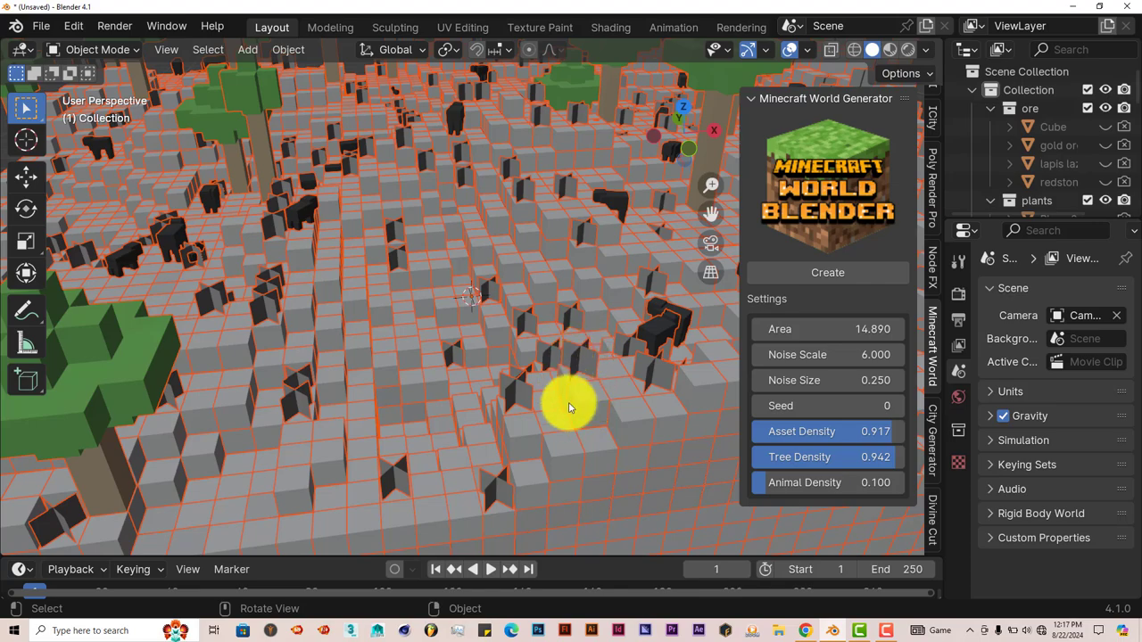
pyautogui.moveTo(493, 375)
pyautogui.mouseDown(button='middle')
pyautogui.moveTo(461, 333)
pyautogui.moveTo(462, 375)
pyautogui.moveTo(469, 357)
pyautogui.moveTo(505, 362)
pyautogui.mouseUp(button='middle')
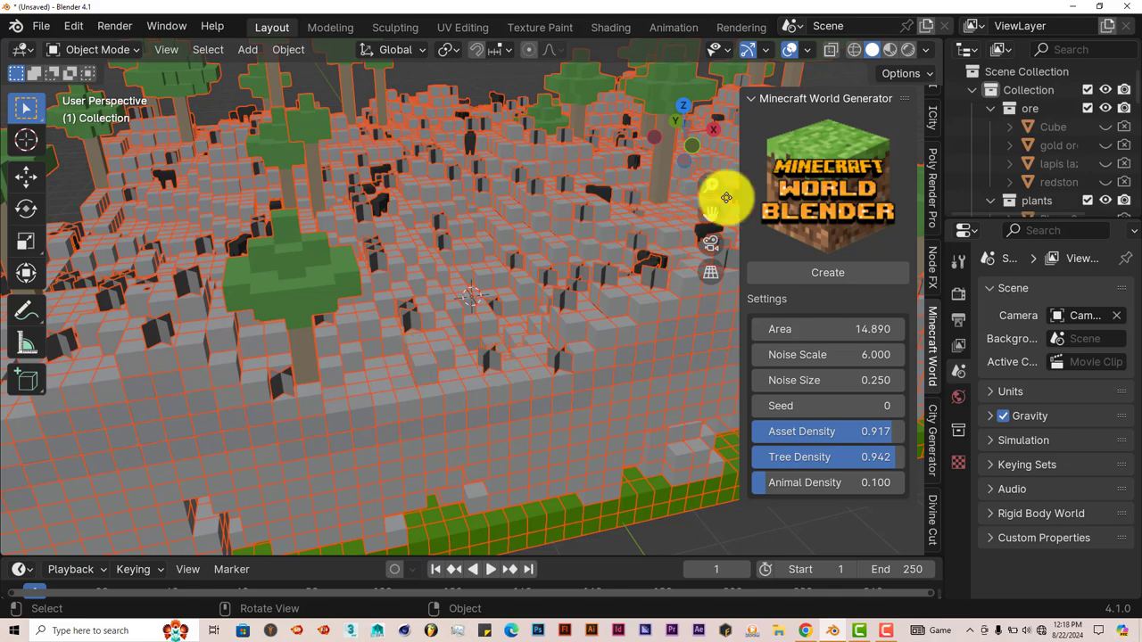
# - Select the Minecraft_Gen object and inspect its trees and animals up close
pyautogui.click(538, 219)
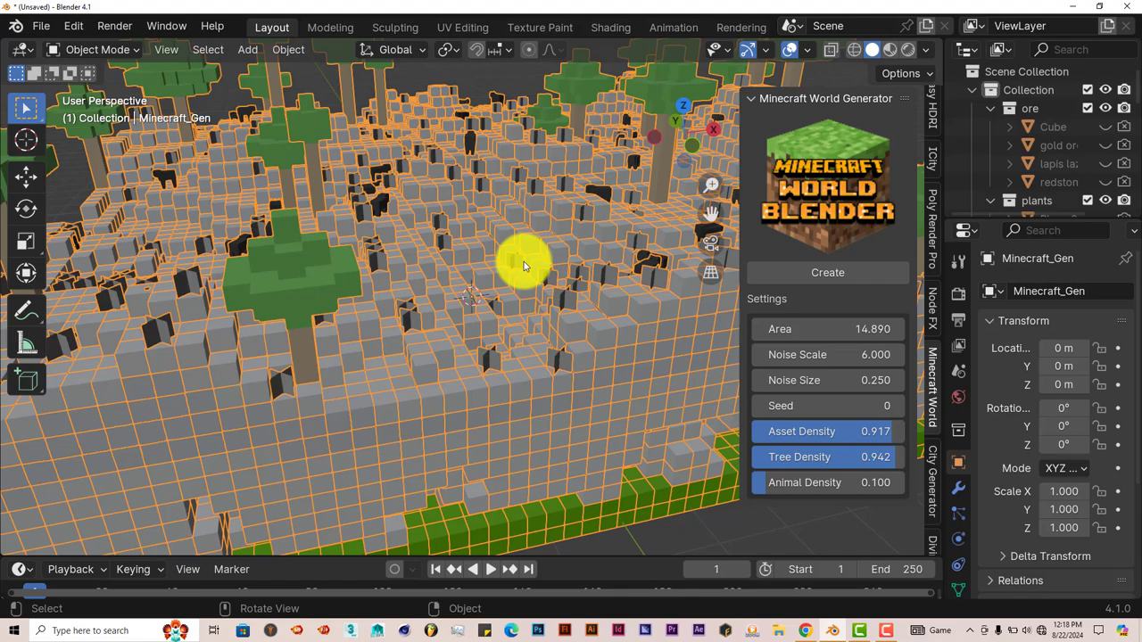
pyautogui.moveTo(524, 265); pyautogui.dragTo(484, 262, button='middle')
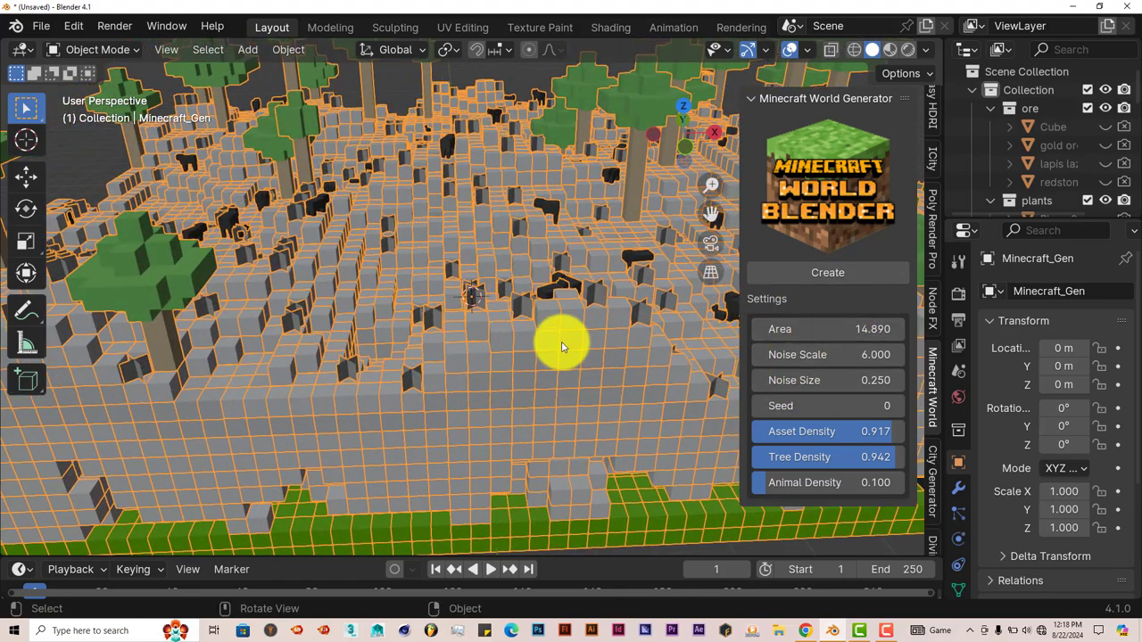
pyautogui.moveTo(555, 347); pyautogui.dragTo(690, 339, button='middle')
pyautogui.scroll(5, 535, 365)
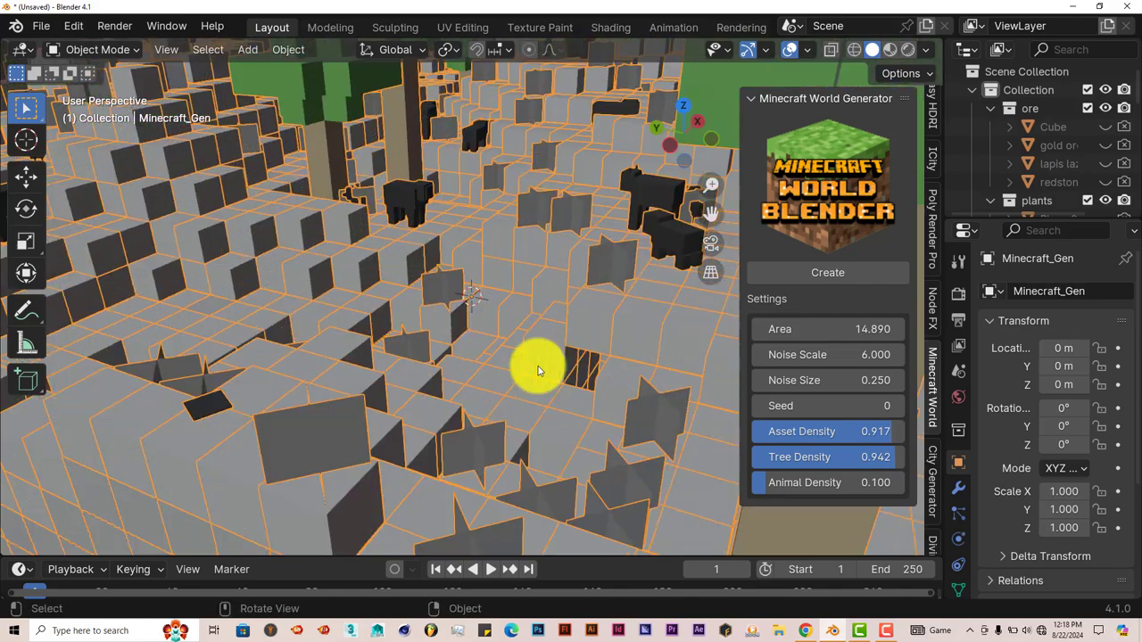
pyautogui.moveTo(538, 369); pyautogui.dragTo(403, 383, button='middle')
pyautogui.scroll(-4, 484, 339)
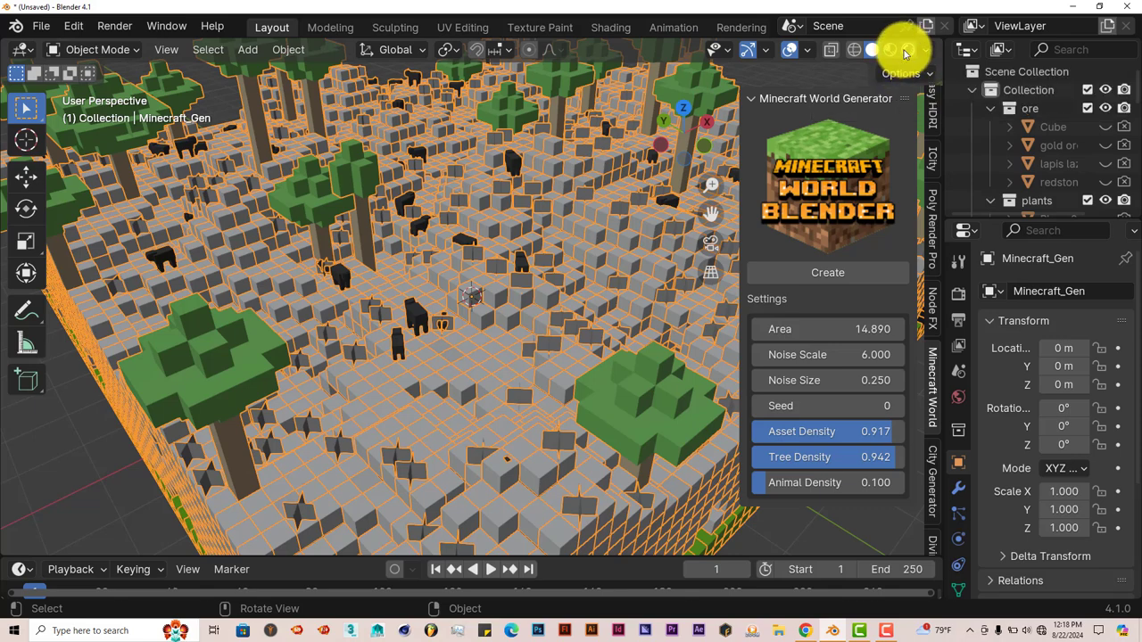
pyautogui.click(960, 401)
pyautogui.click(1079, 419)
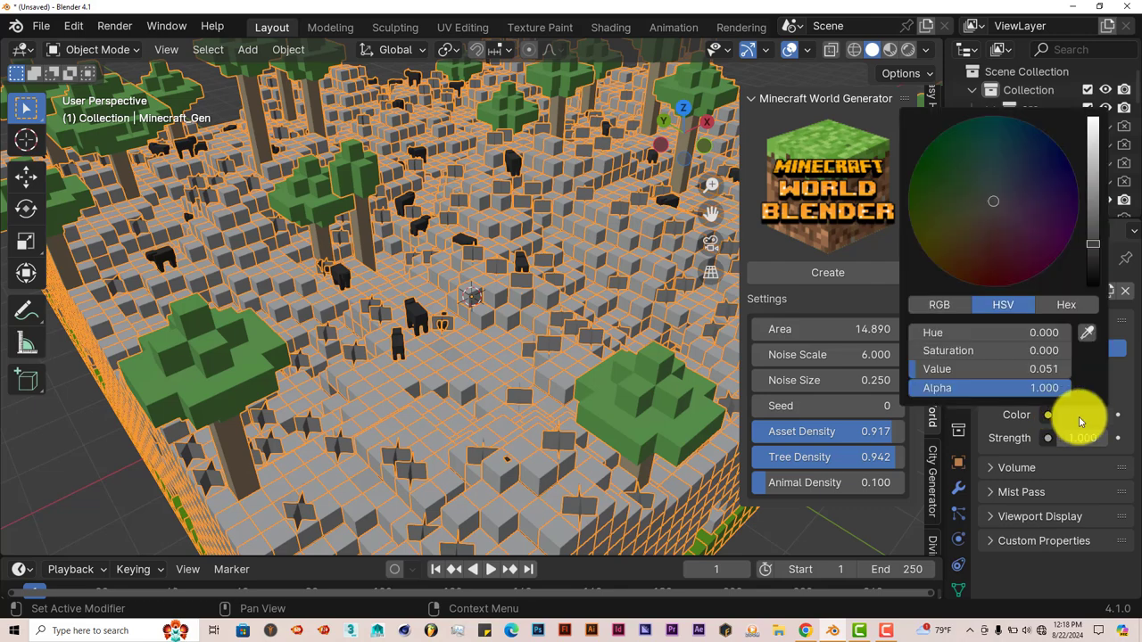
pyautogui.moveTo(1090, 178); pyautogui.dragTo(1092, 133)
pyautogui.click(999, 185)
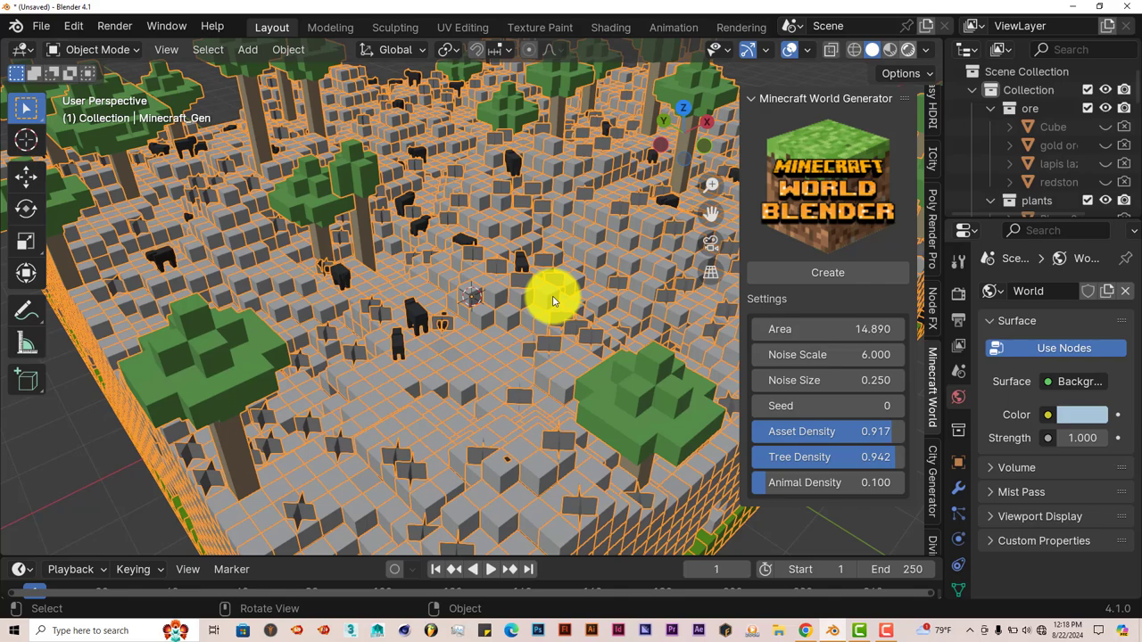
pyautogui.press('z')
pyautogui.press('6')
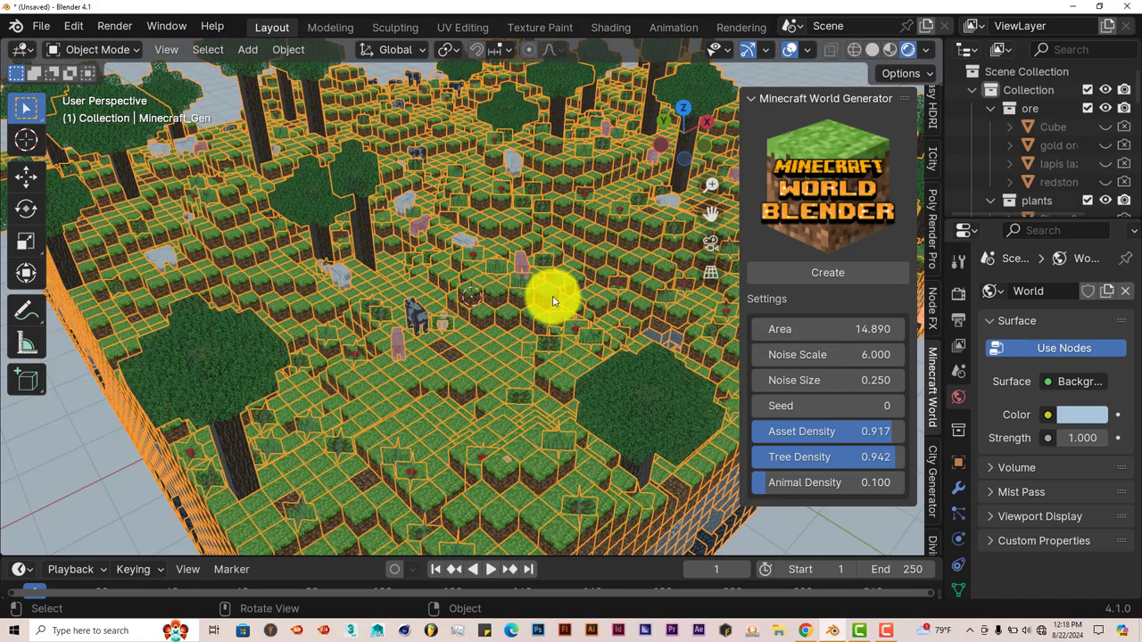
pyautogui.scroll(5, 553, 302)
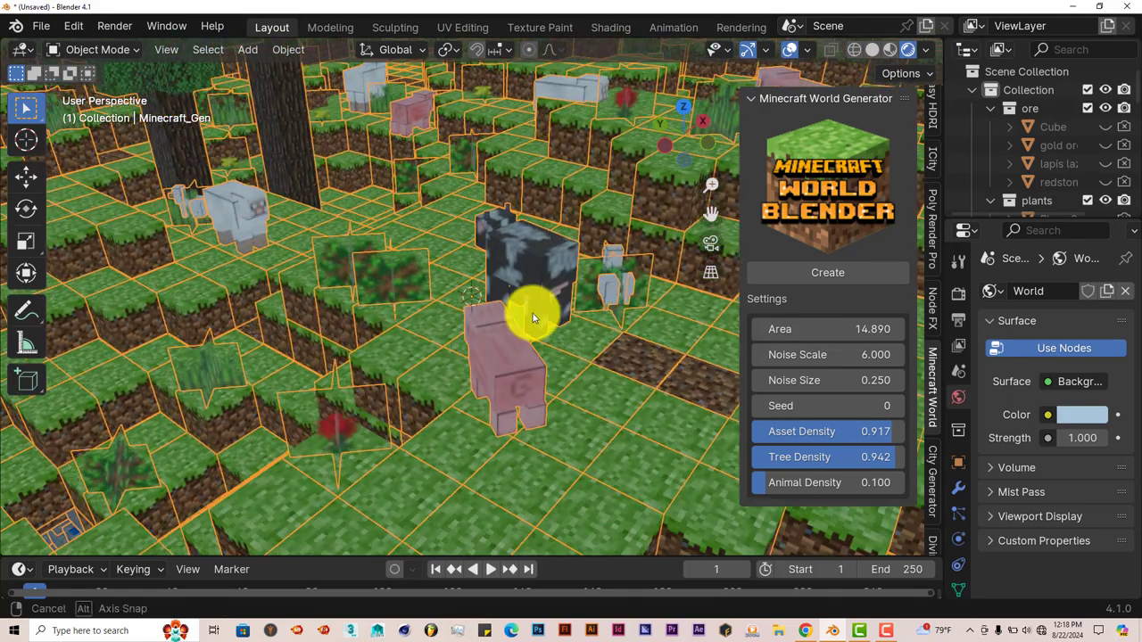
pyautogui.moveTo(532, 314); pyautogui.dragTo(535, 313, button='middle')
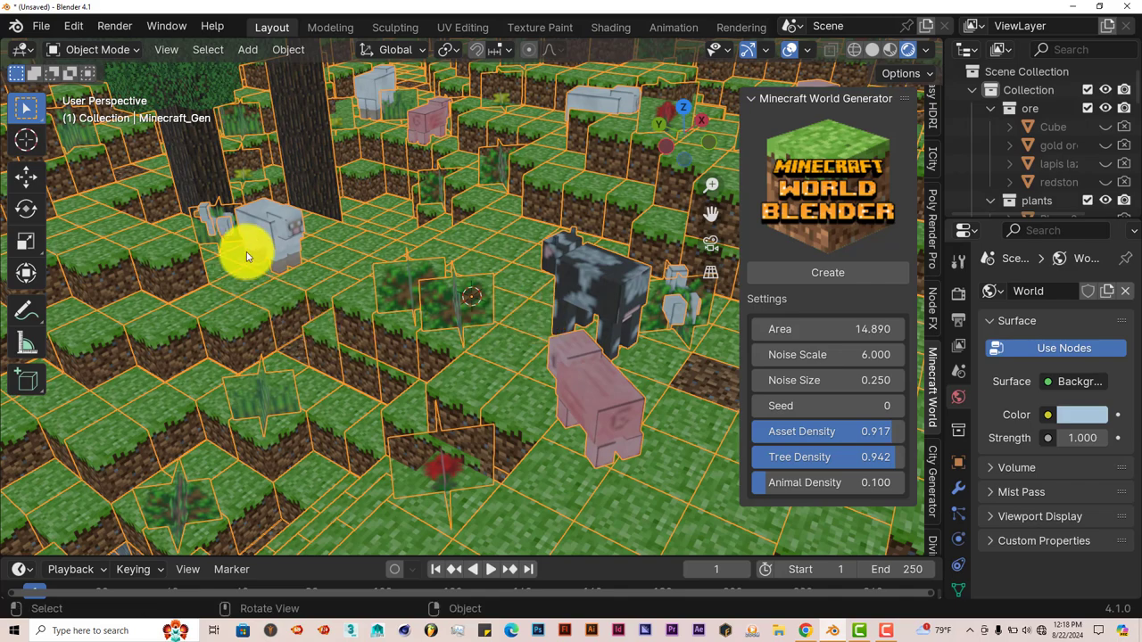
pyautogui.moveTo(602, 377); pyautogui.dragTo(406, 380, button='middle')
pyautogui.scroll(-2, 429, 378)
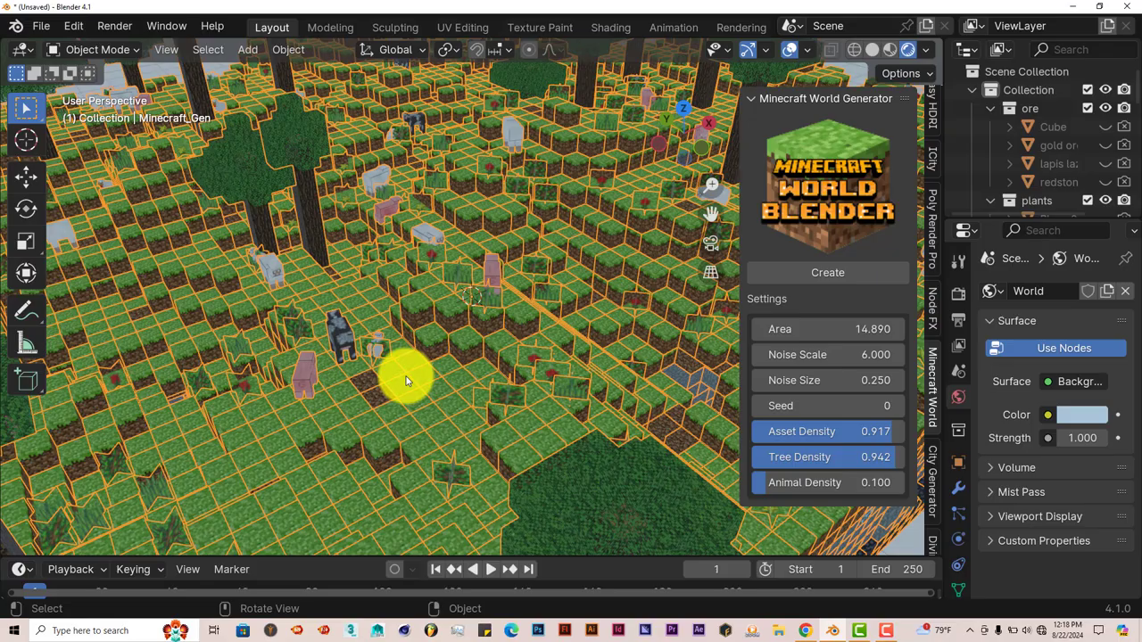
# - Set Animal Density to 0.000, removing the cows, pigs and sheep from the terrain
pyautogui.moveTo(406, 379); pyautogui.dragTo(313, 372, button='middle')
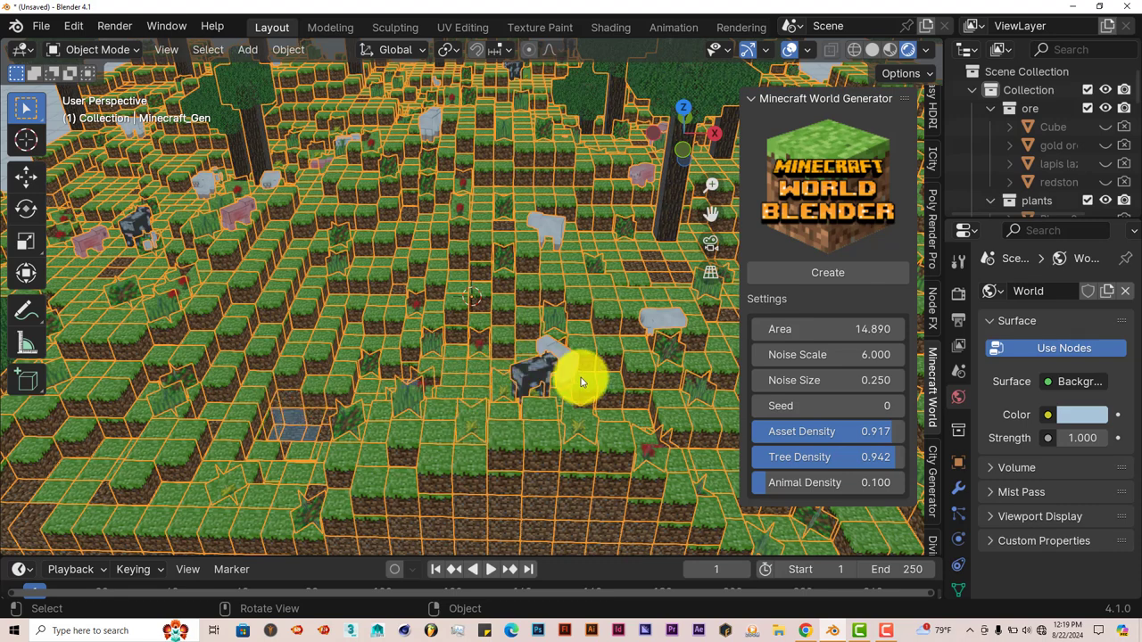
pyautogui.moveTo(546, 383); pyautogui.dragTo(559, 387, button='middle')
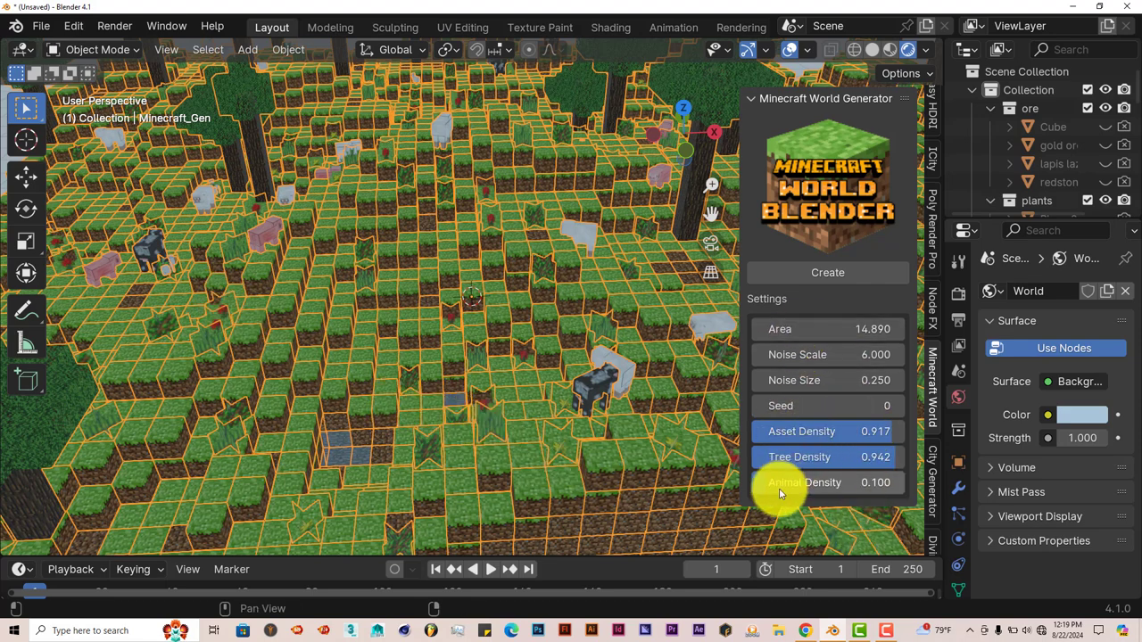
pyautogui.moveTo(779, 488); pyautogui.dragTo(749, 519)
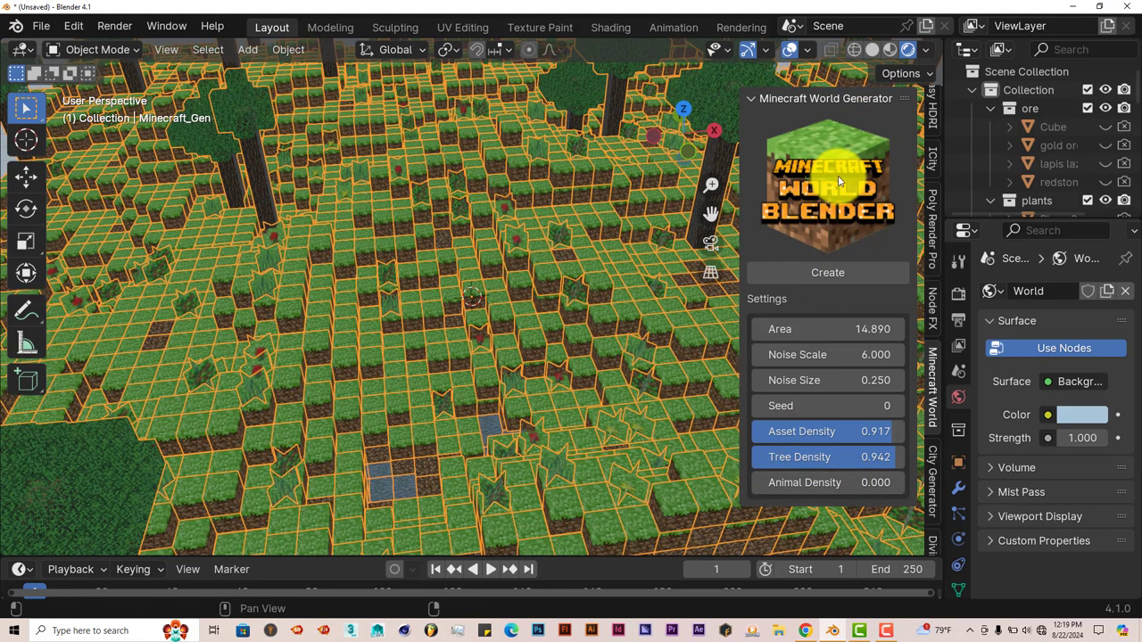
# - Switch the viewport to Solid shading and set Animal Density to 0.100
pyautogui.click(872, 51)
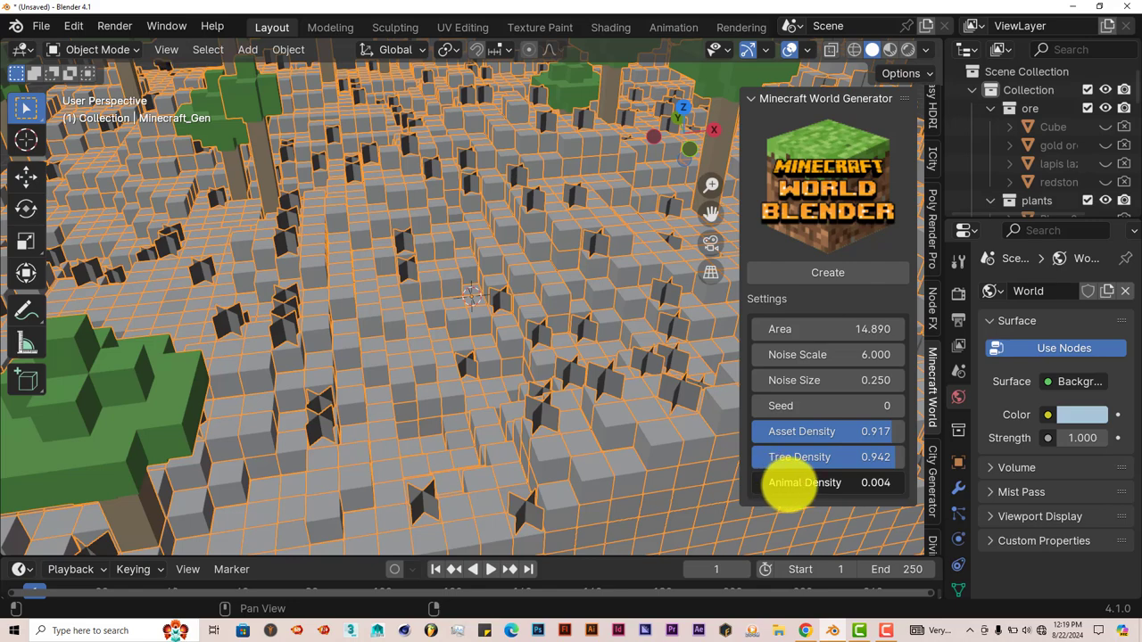
pyautogui.moveTo(787, 499); pyautogui.dragTo(791, 492)
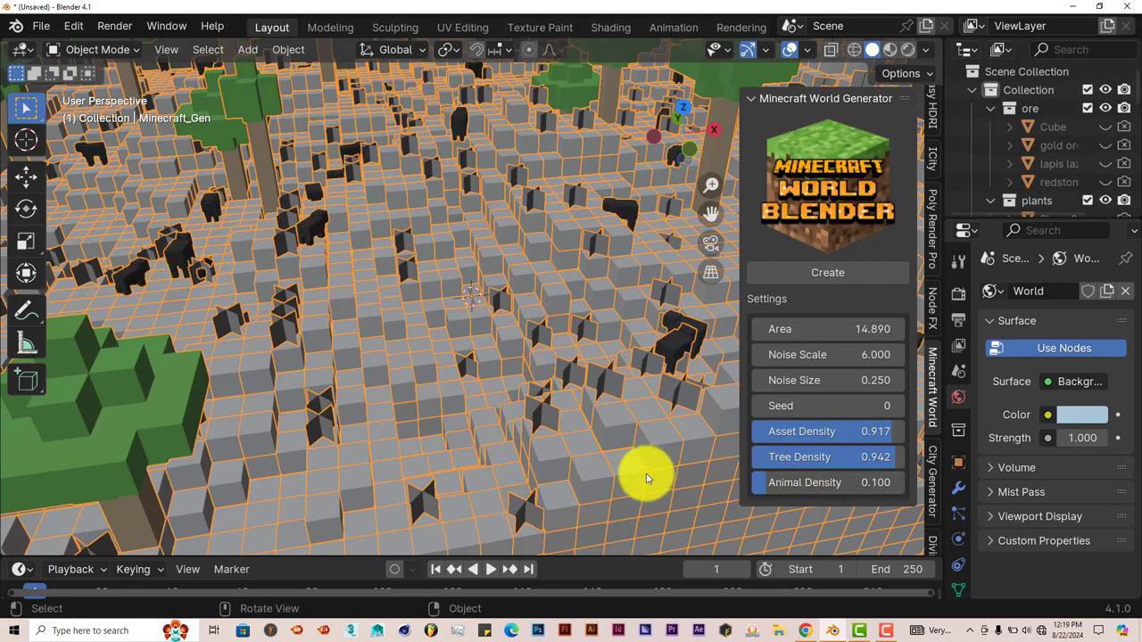
pyautogui.moveTo(645, 474)
pyautogui.mouseDown(button='middle')
pyautogui.moveTo(625, 474)
pyautogui.moveTo(627, 485)
pyautogui.moveTo(637, 462)
pyautogui.mouseUp(button='middle')
# - Pan and orbit across the terrain to view the animals scattered among the trees
pyautogui.moveTo(711, 212); pyautogui.dragTo(588, 454)
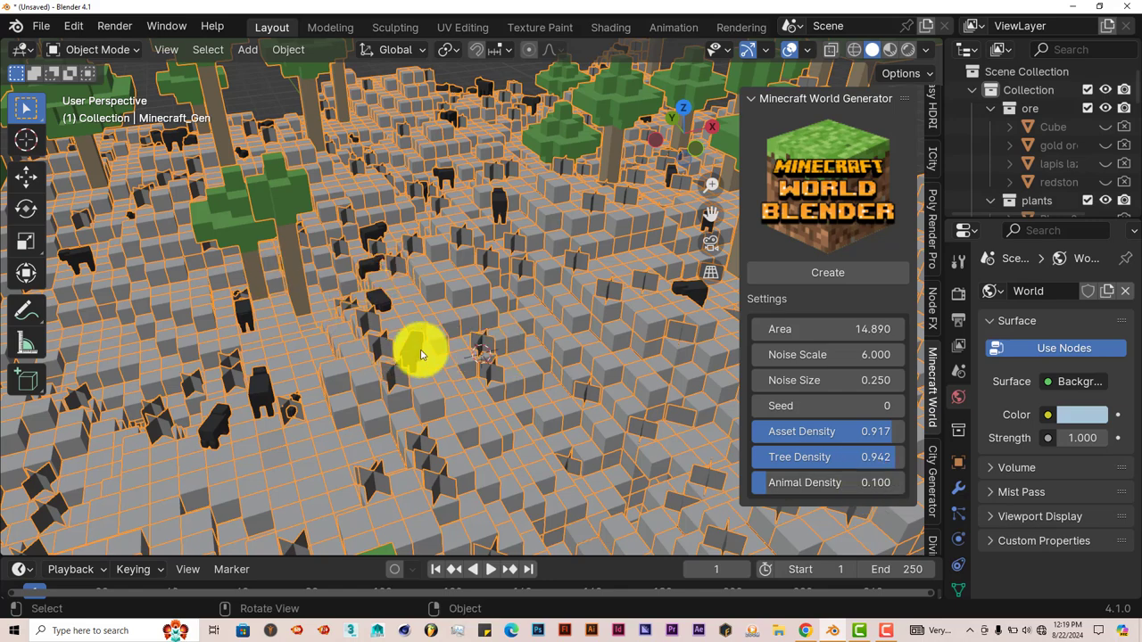
pyautogui.moveTo(420, 352); pyautogui.dragTo(390, 357, button='middle')
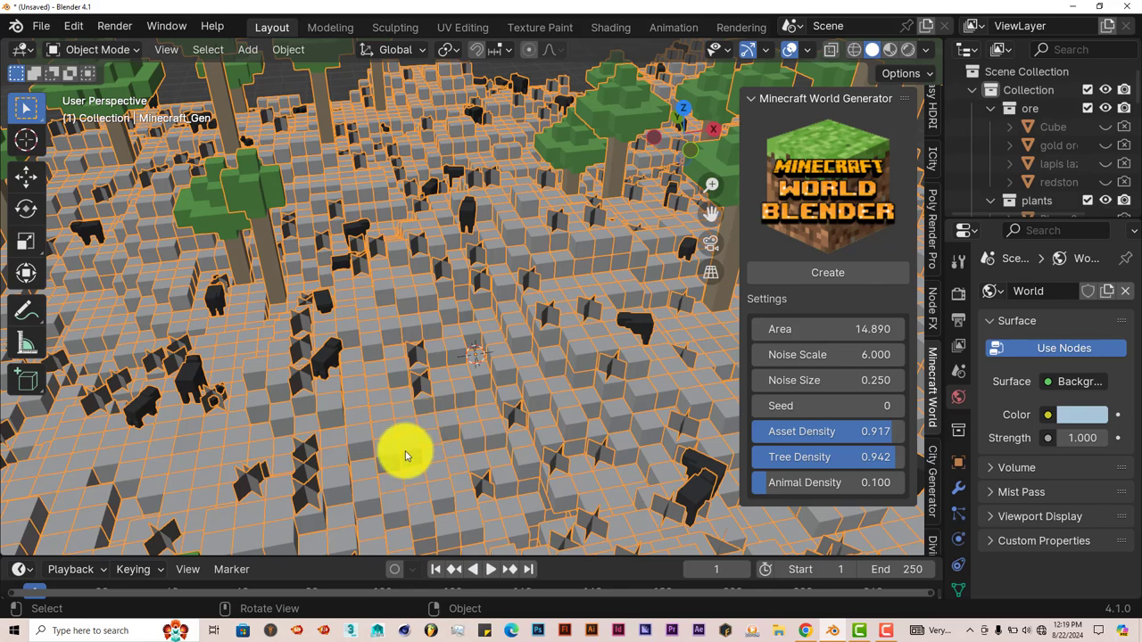
pyautogui.moveTo(405, 455); pyautogui.dragTo(372, 462, button='middle')
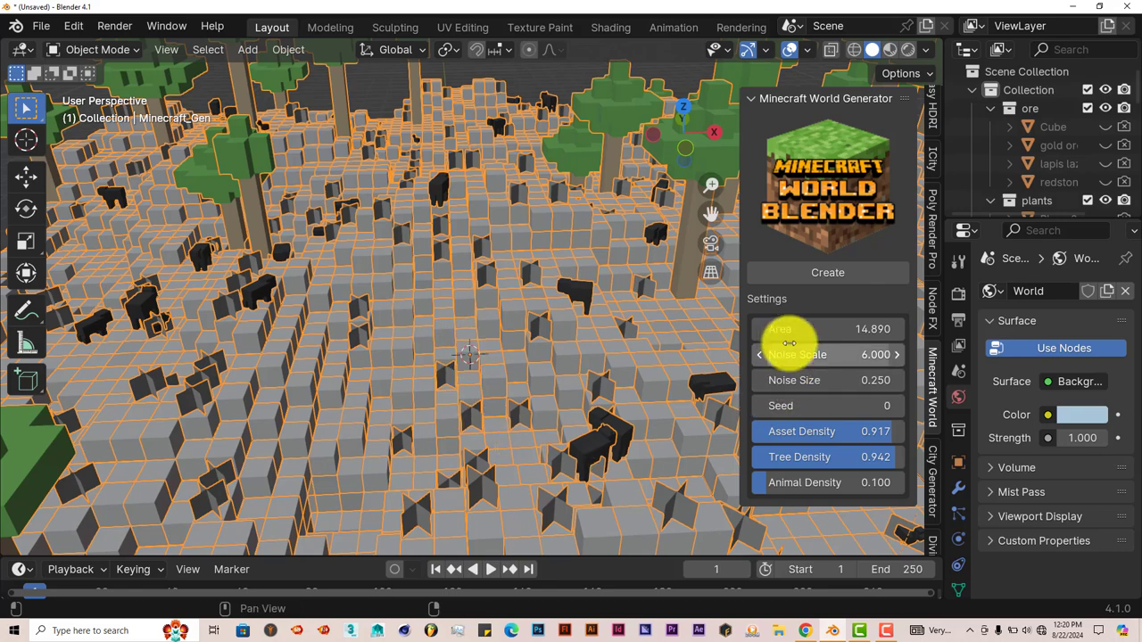
# - Set Area to 30 and orbit over the wider world with many more trees
pyautogui.scroll(-4, 486, 348)
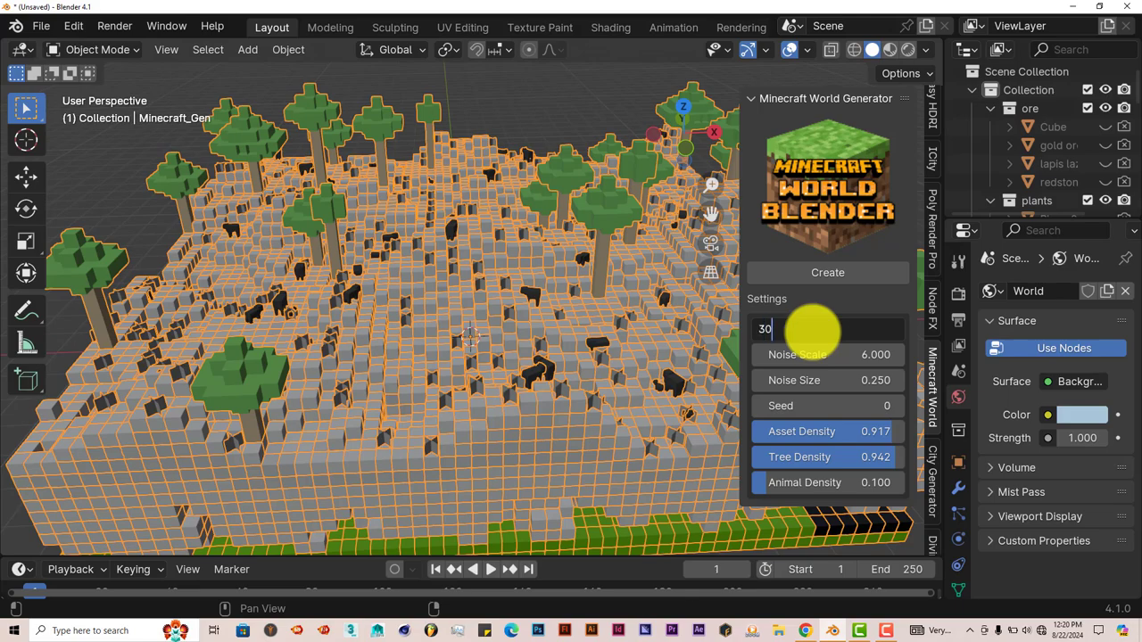
pyautogui.press('Return')
pyautogui.moveTo(383, 312); pyautogui.dragTo(438, 369, button='middle')
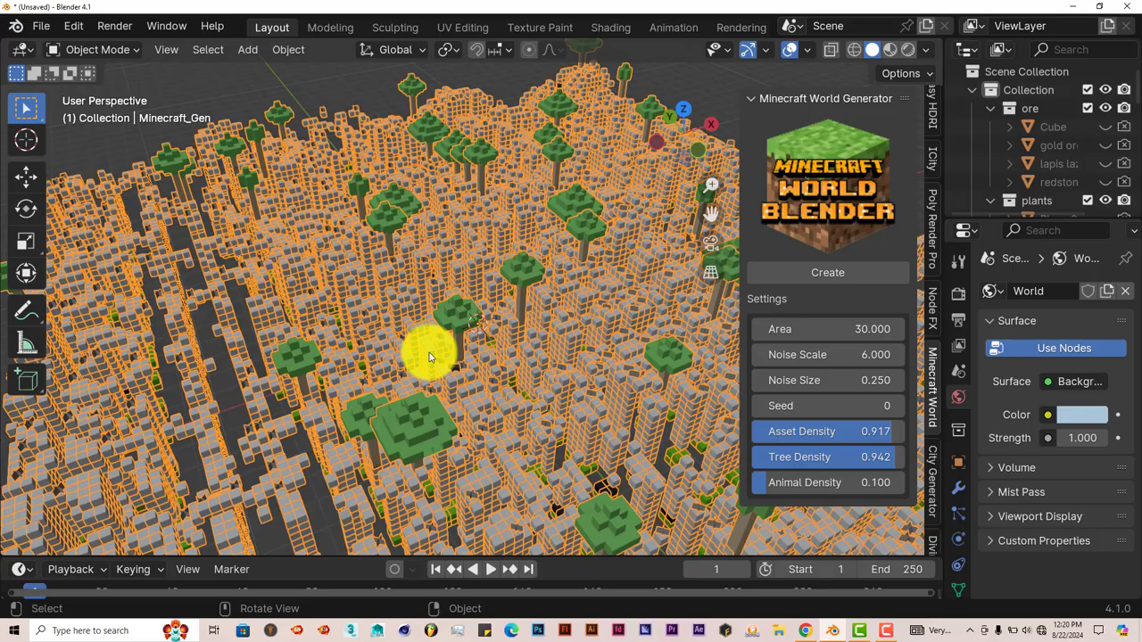
pyautogui.moveTo(429, 352); pyautogui.dragTo(395, 357, button='middle')
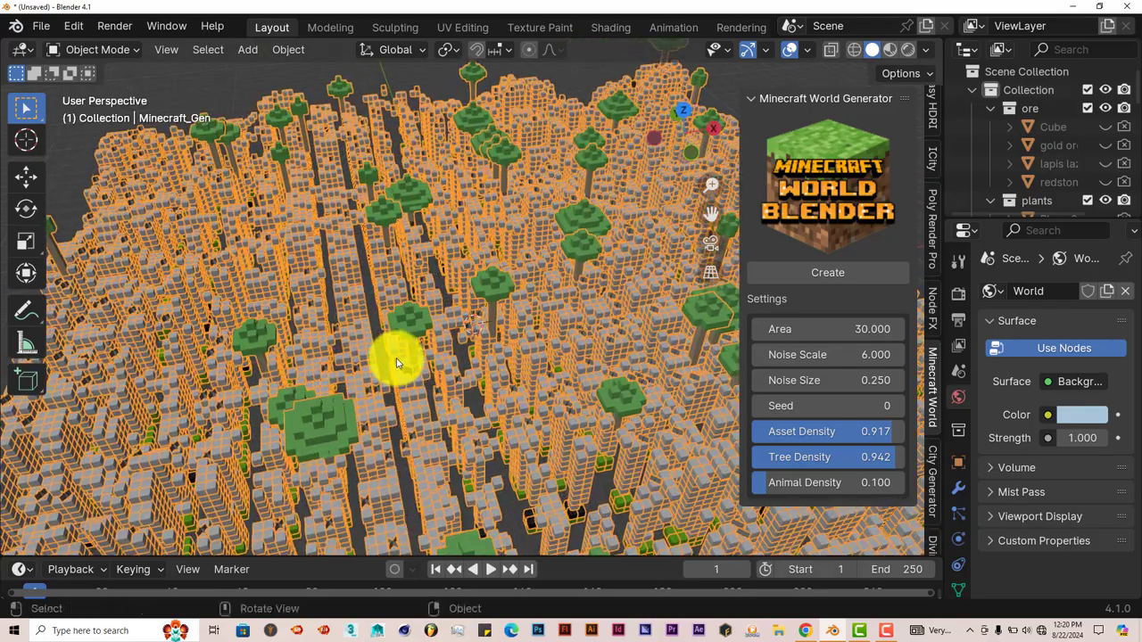
# - Enter an exact Asset Density of 0.5 and view the regenerated forest arrangement
pyautogui.moveTo(471, 360)
pyautogui.mouseDown(button='middle')
pyautogui.moveTo(462, 352)
pyautogui.moveTo(473, 351)
pyautogui.mouseUp(button='middle')
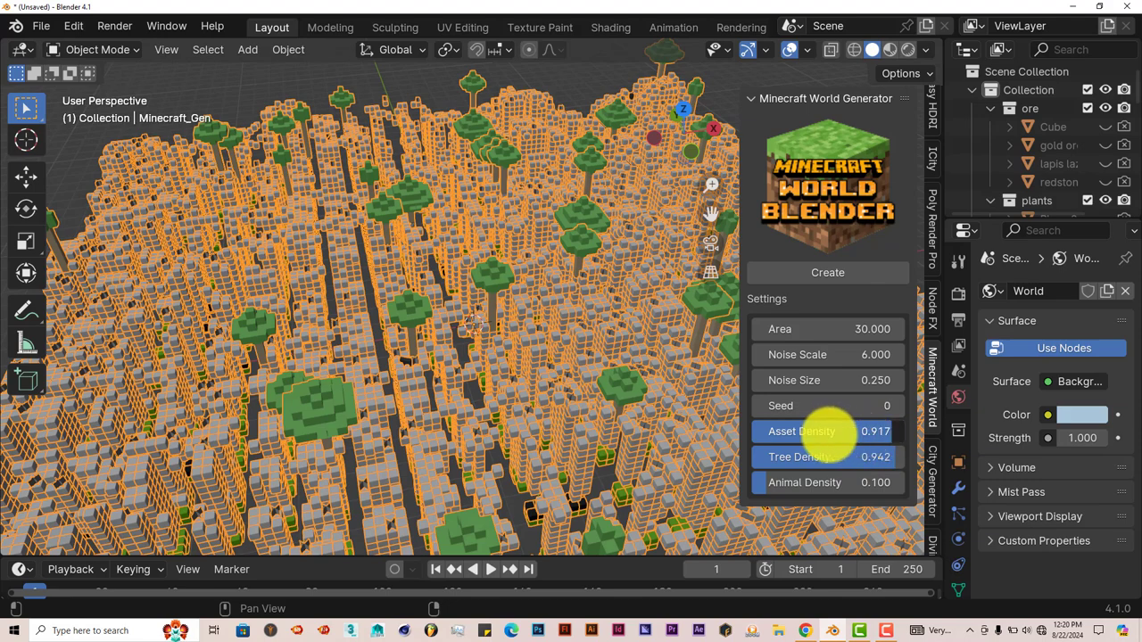
pyautogui.moveTo(830, 431); pyautogui.dragTo(760, 434)
pyautogui.click(837, 433)
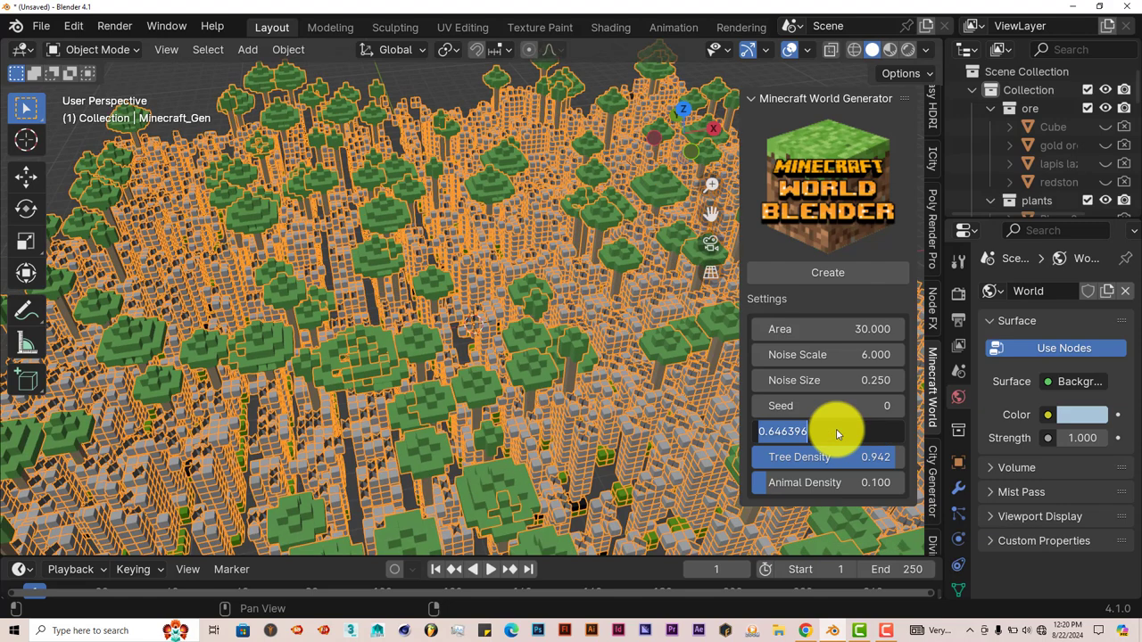
pyautogui.write('.5')
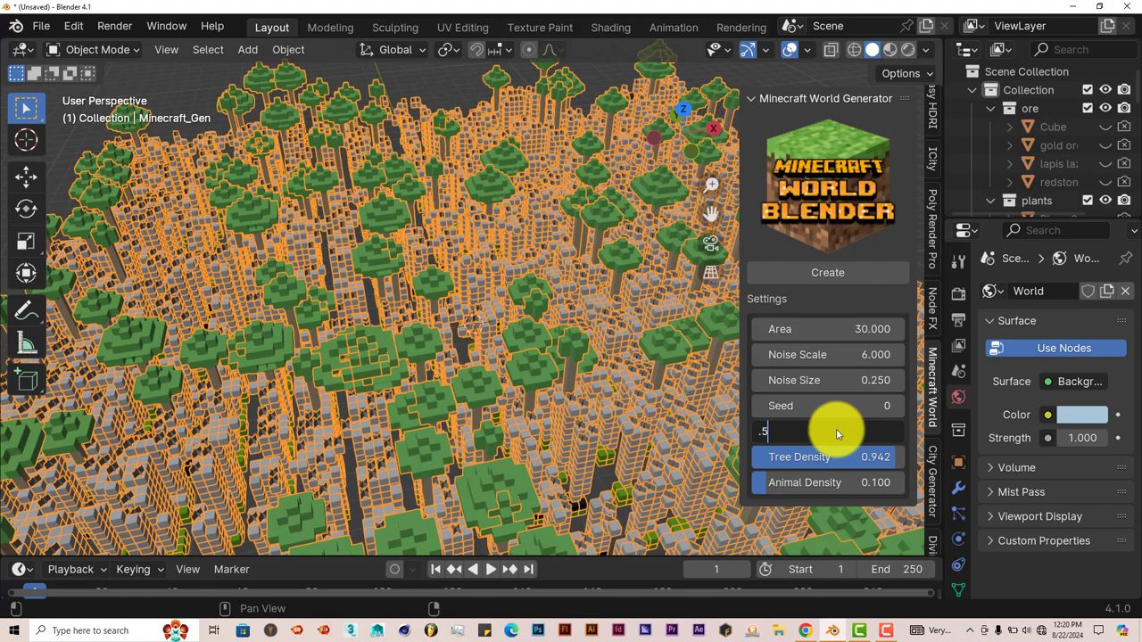
pyautogui.press('Return')
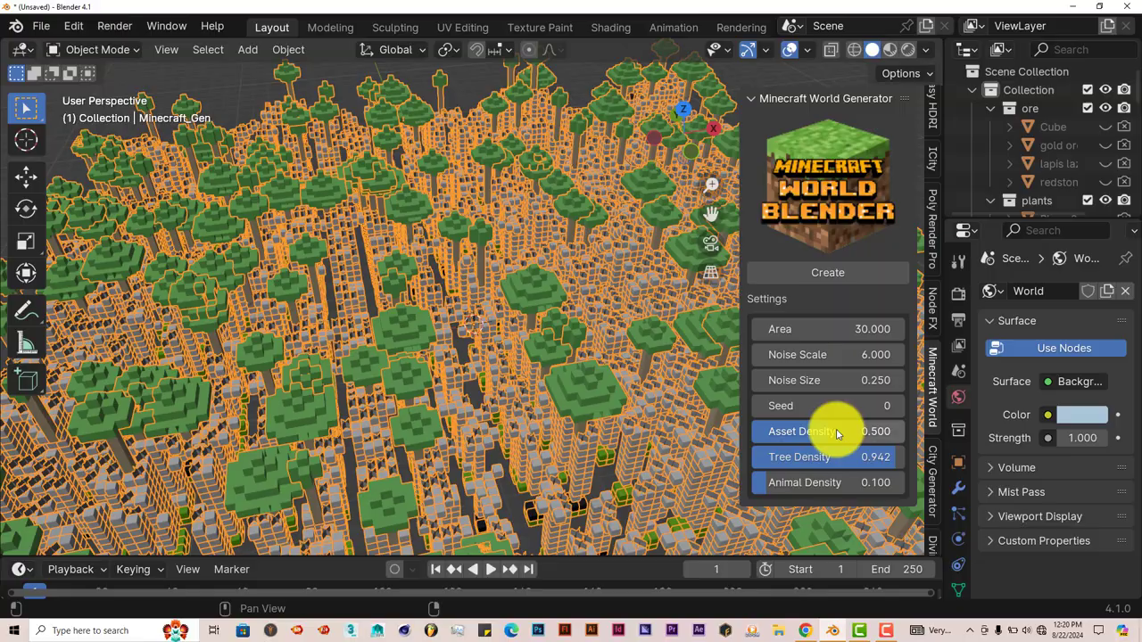
pyautogui.moveTo(493, 375); pyautogui.dragTo(730, 363, button='middle')
# - Enter 15 in the Area field, then orbit and zoom into the smaller forested block
pyautogui.click(821, 329)
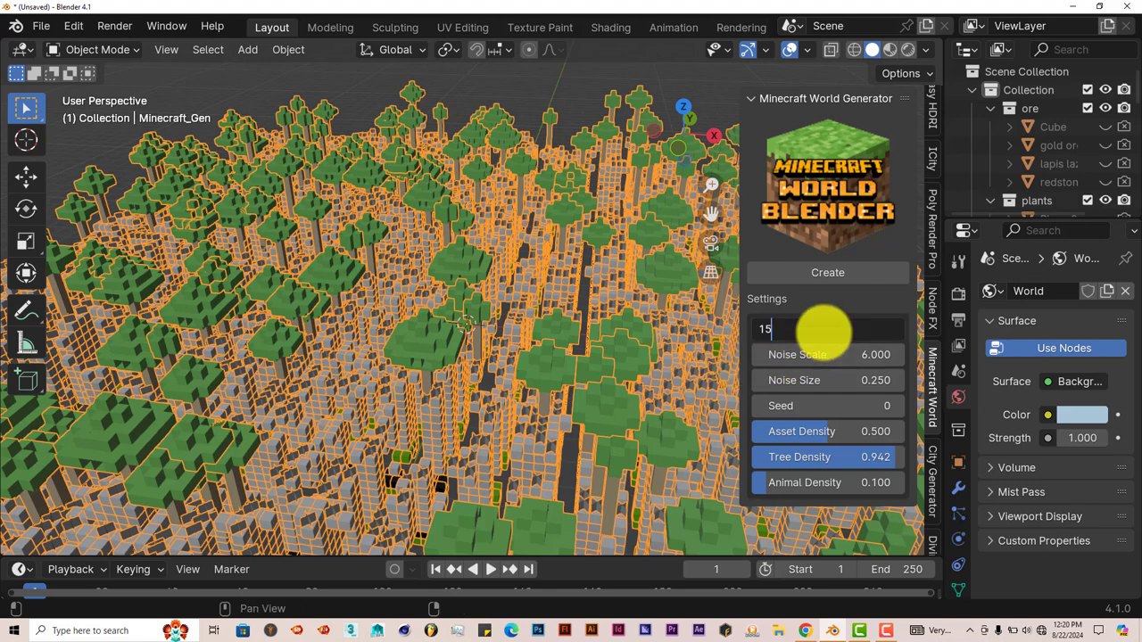
pyautogui.write('15')
pyautogui.press('Return')
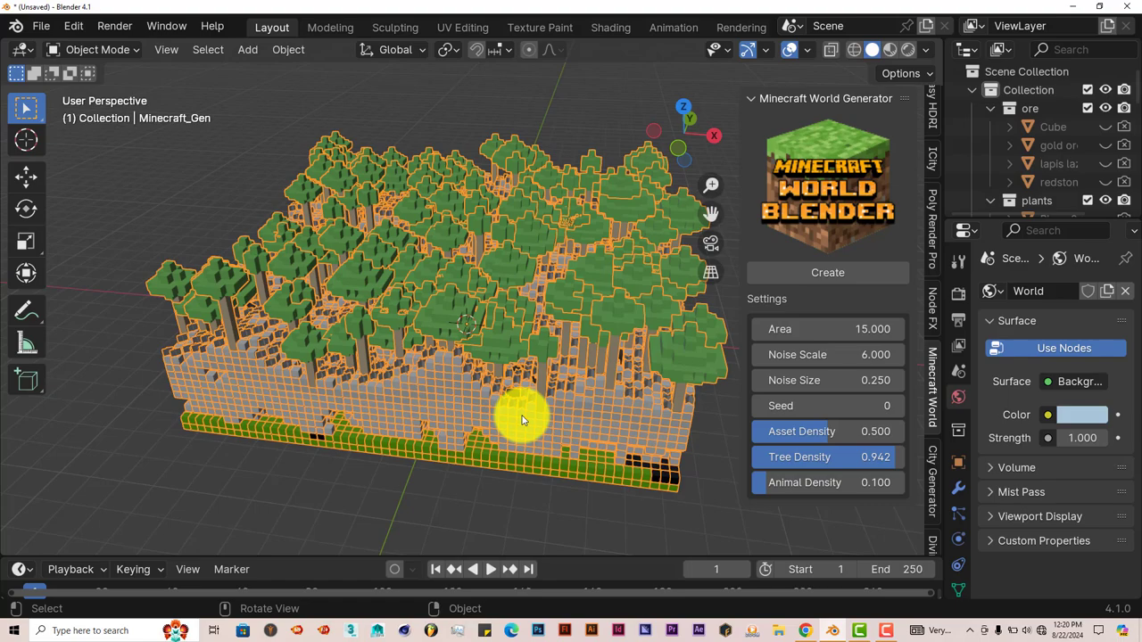
pyautogui.moveTo(523, 419); pyautogui.dragTo(549, 436, button='middle')
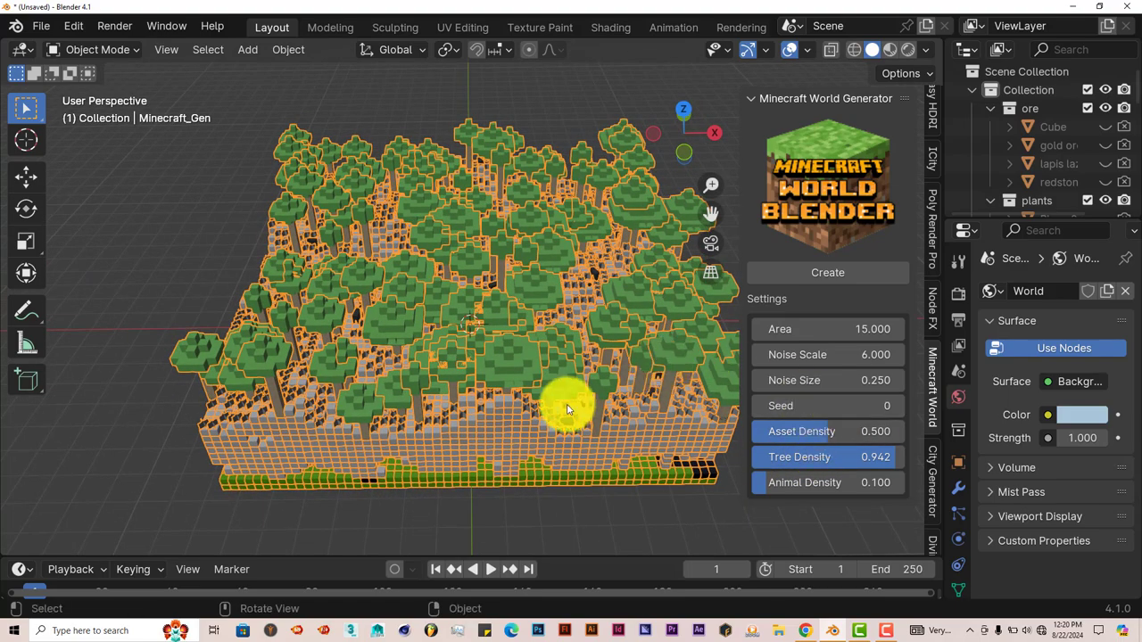
pyautogui.moveTo(561, 403); pyautogui.dragTo(642, 400, button='middle')
pyautogui.moveTo(553, 390); pyautogui.dragTo(236, 315, button='middle')
pyautogui.moveTo(462, 298); pyautogui.dragTo(488, 248, button='middle')
pyautogui.scroll(5, 548, 262)
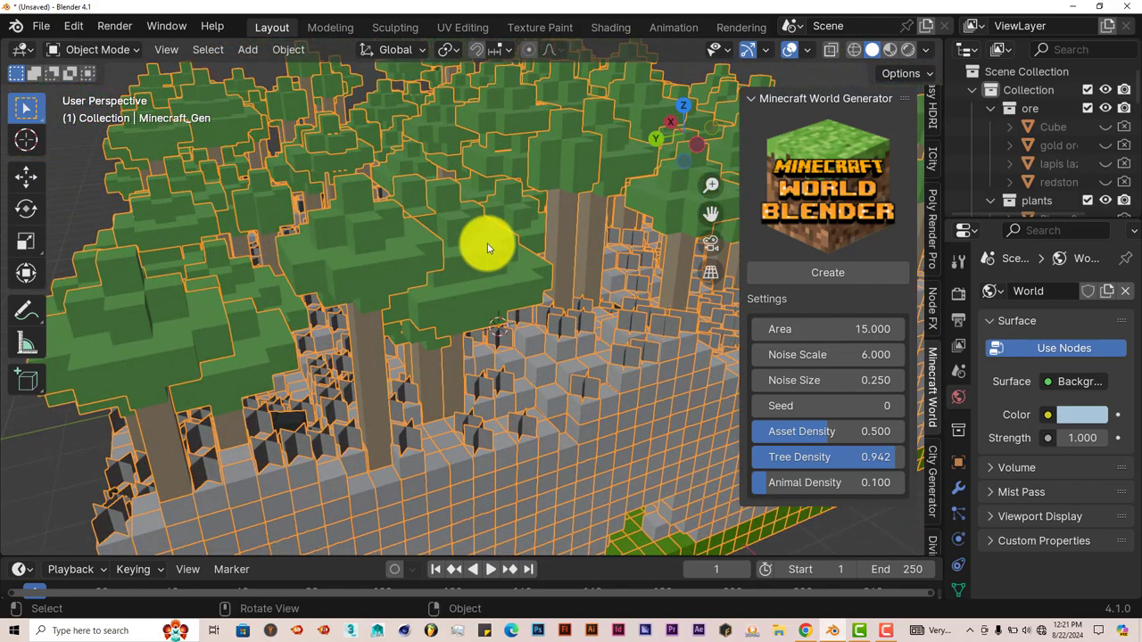